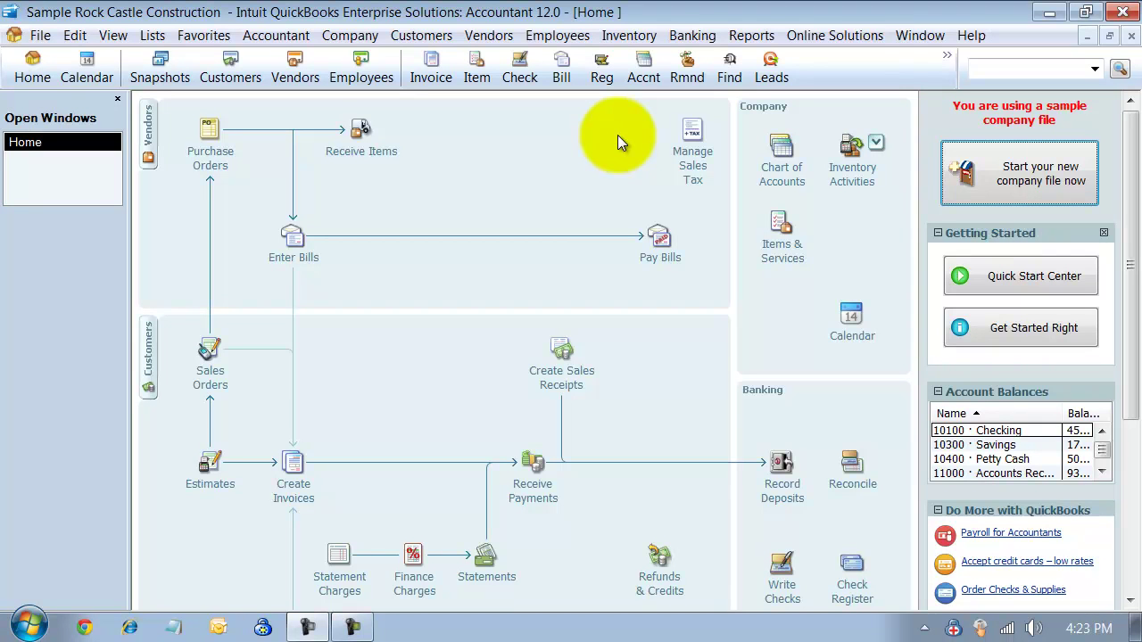
Start a new General Journal entry, then close the empty journal window
{"action": "left_click", "coordinate": [751, 35]}
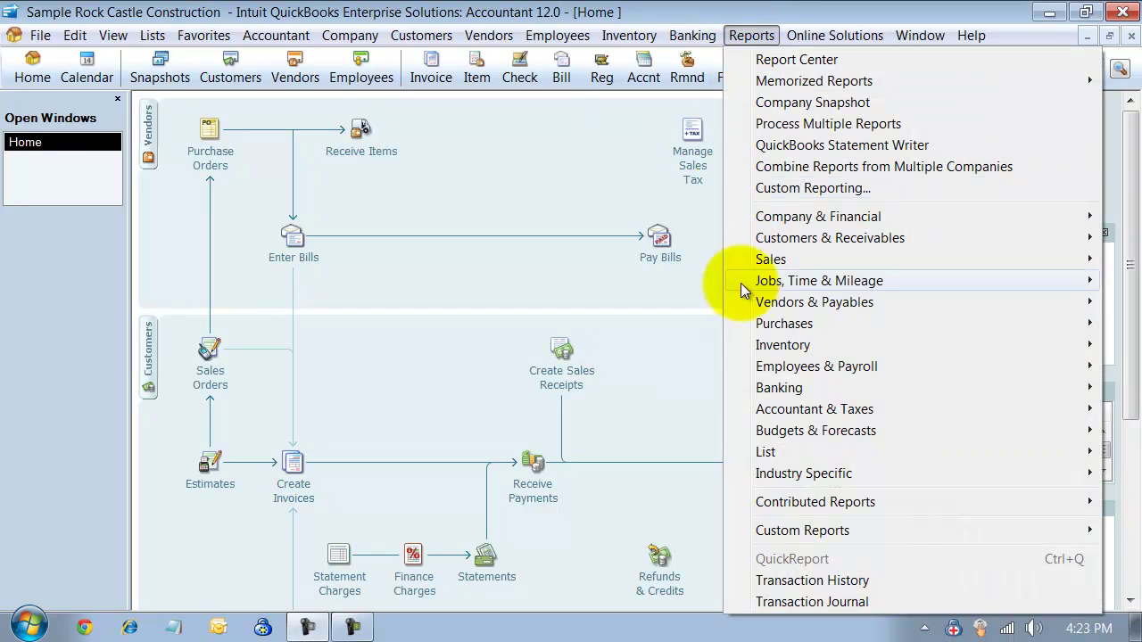
{"action": "mouse_move", "coordinate": [785, 418]}
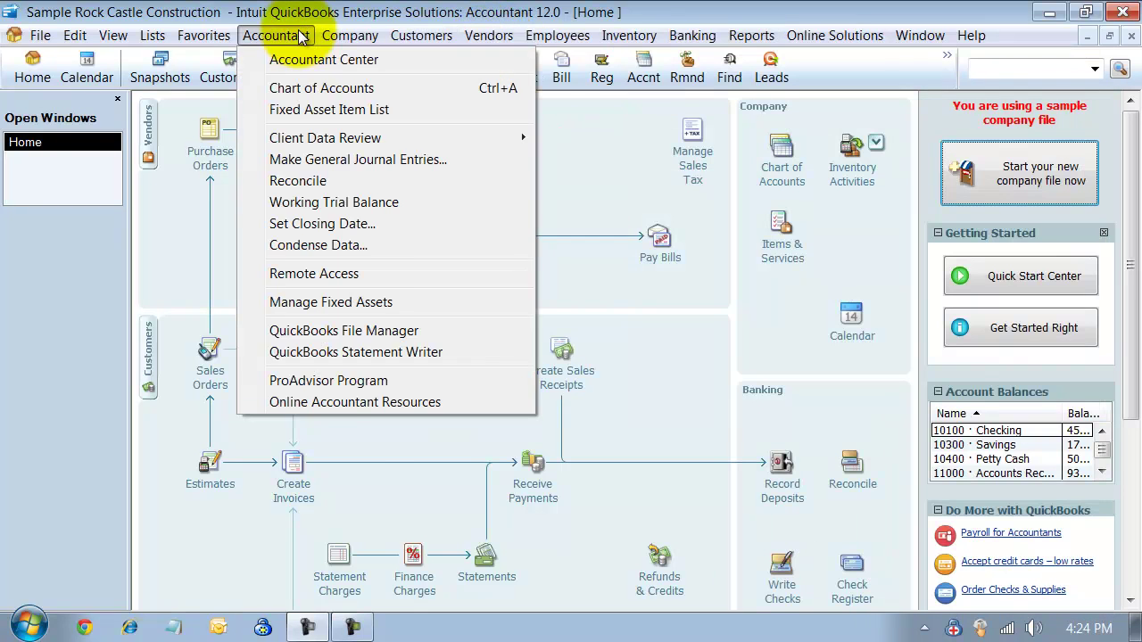
{"action": "mouse_move", "coordinate": [340, 36]}
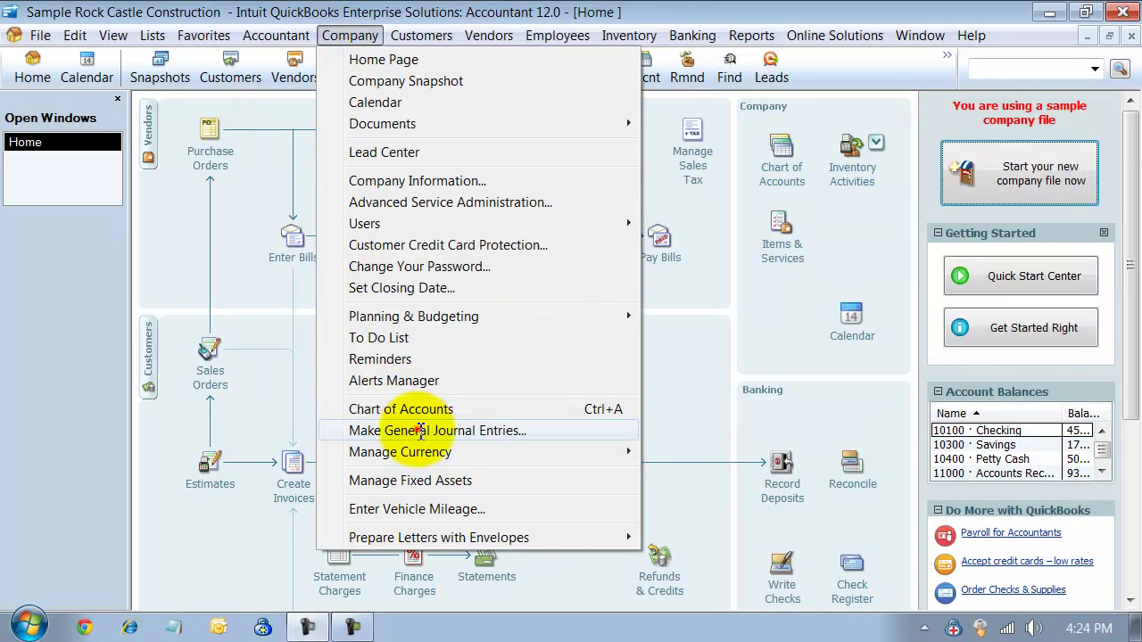
{"action": "left_click", "coordinate": [419, 430]}
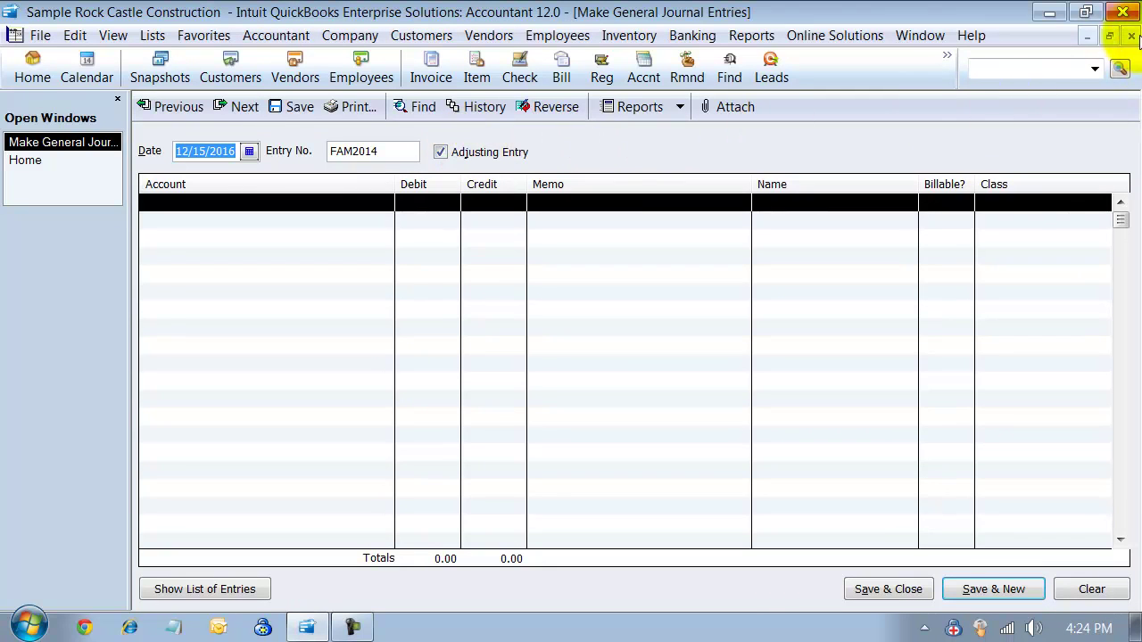
{"action": "left_click", "coordinate": [1130, 36]}
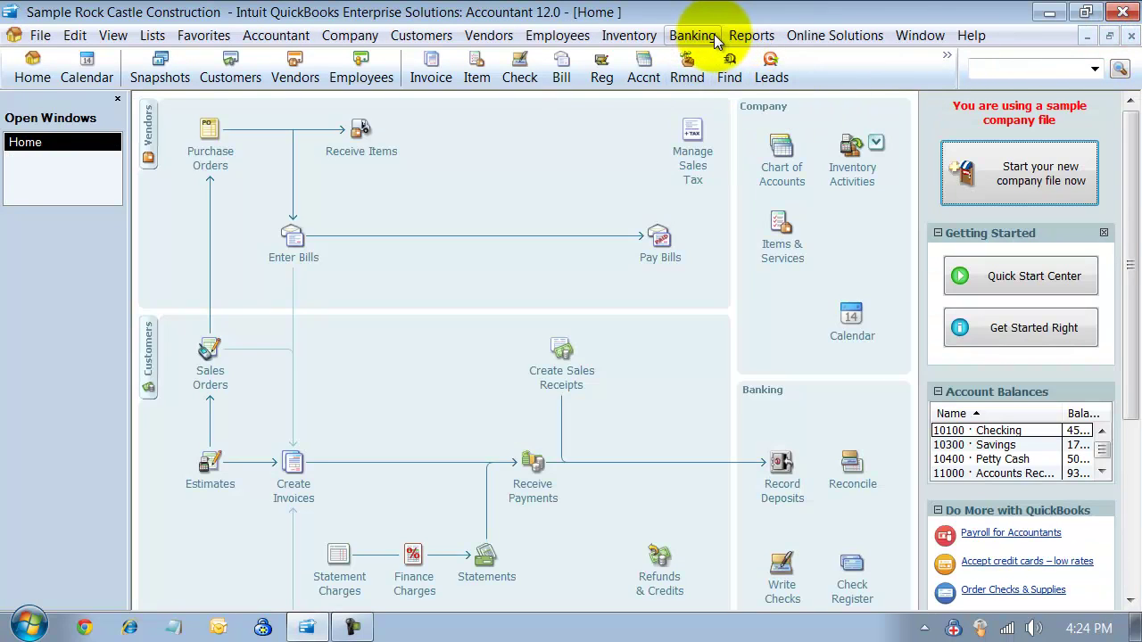
Run the General Ledger report, scroll through it, and close it
{"action": "left_click", "coordinate": [748, 35]}
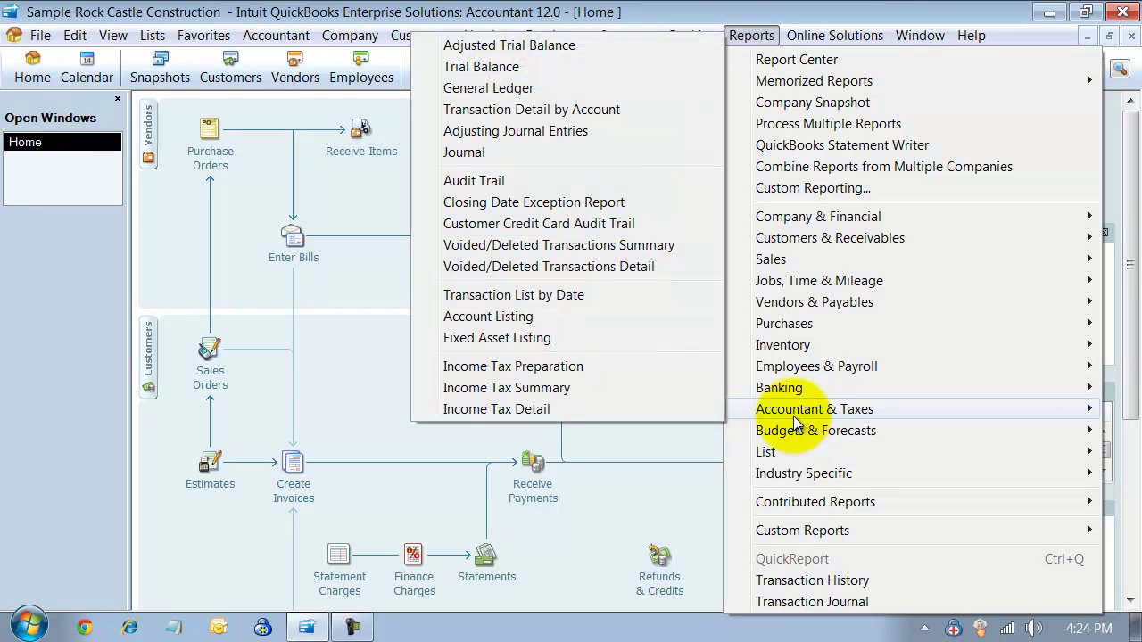
{"action": "left_click", "coordinate": [482, 90]}
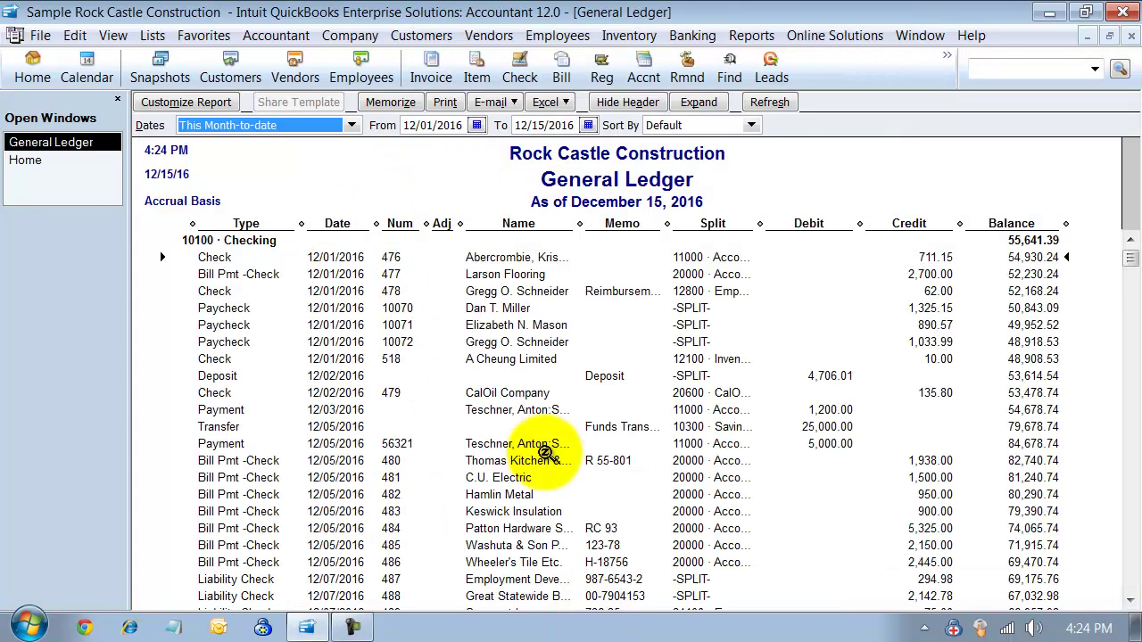
{"action": "scroll", "coordinate": [467, 446], "scroll_direction": "down", "scroll_amount": 5}
{"action": "scroll", "coordinate": [530, 431], "scroll_direction": "down", "scroll_amount": 6}
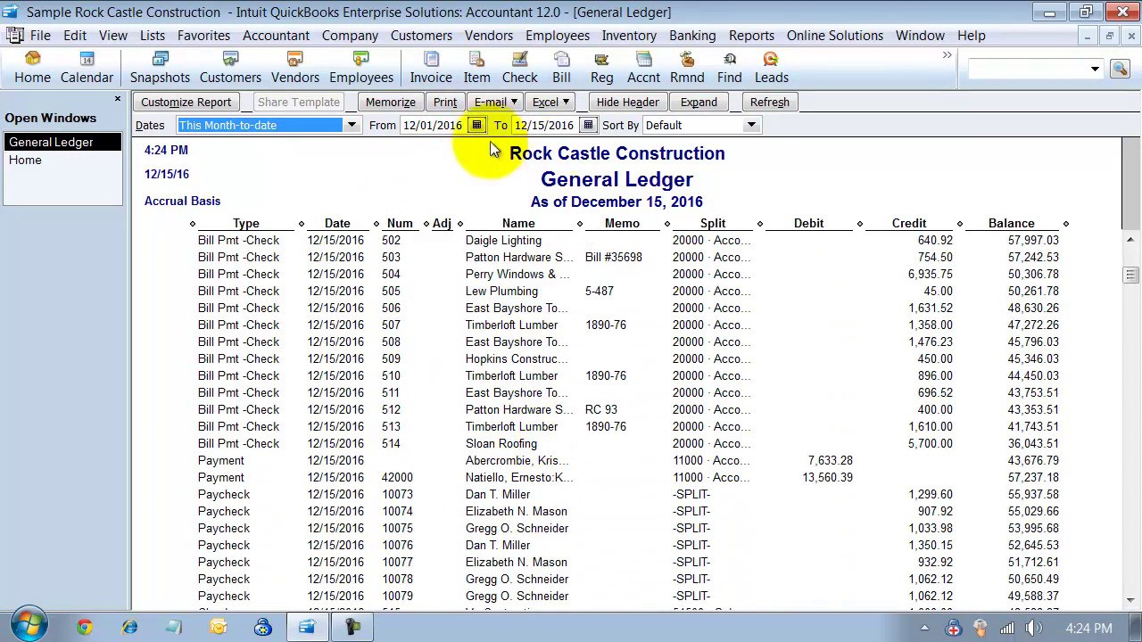
{"action": "left_click", "coordinate": [1131, 36]}
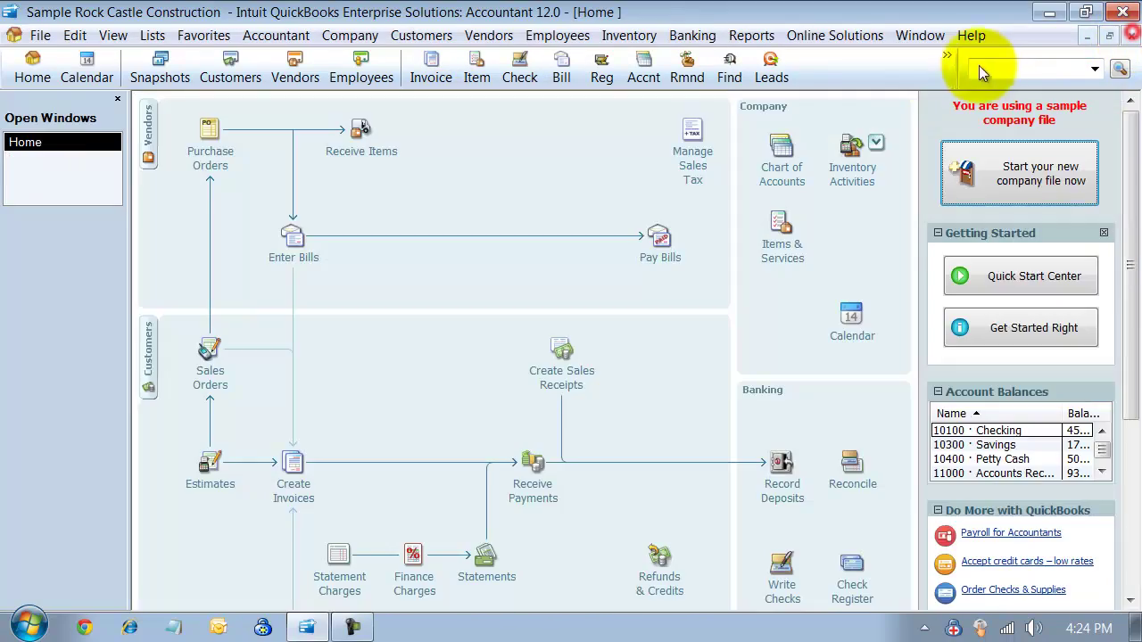
Run the Journal report, scroll through its entries, and close it
{"action": "left_click", "coordinate": [754, 37]}
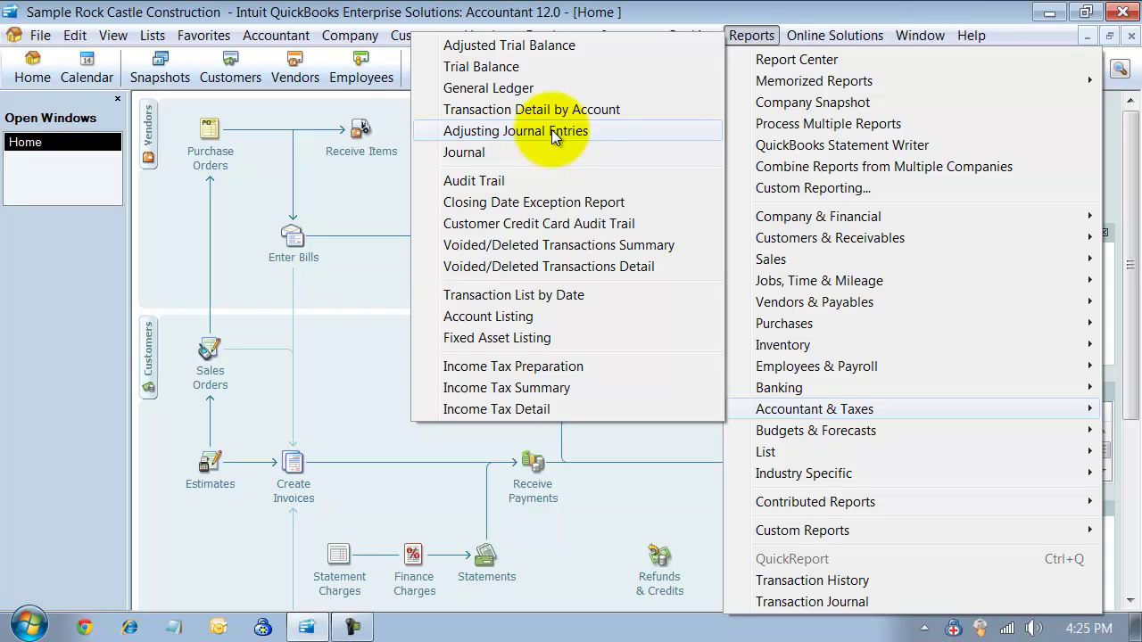
{"action": "left_click", "coordinate": [462, 155]}
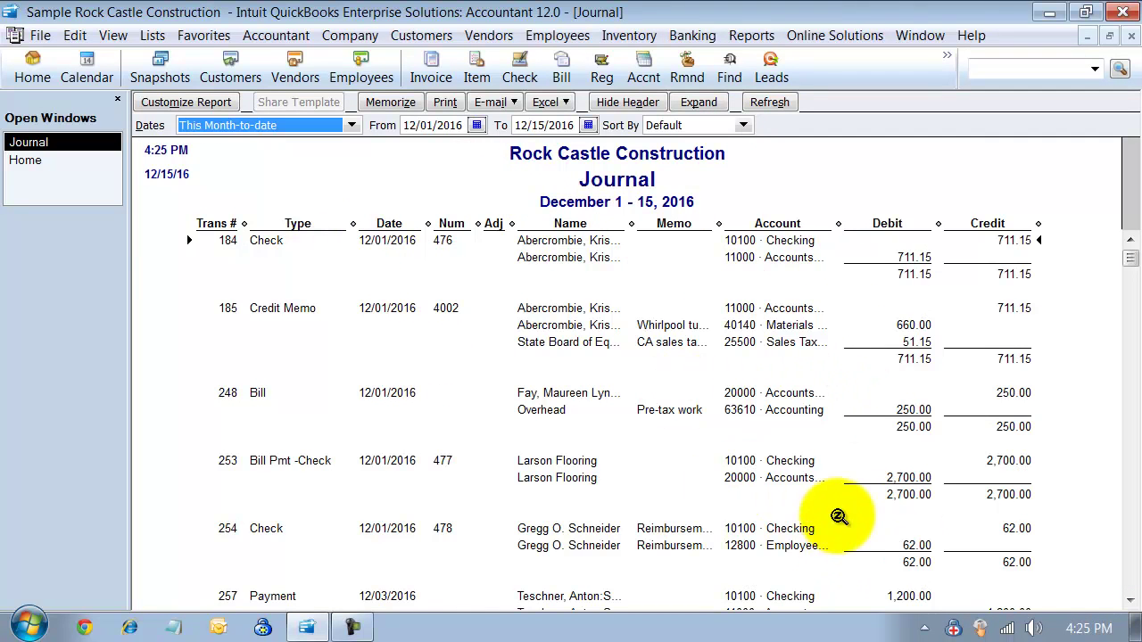
{"action": "scroll", "coordinate": [839, 510], "scroll_direction": "down", "scroll_amount": 6}
{"action": "scroll", "coordinate": [777, 393], "scroll_direction": "down", "scroll_amount": 6}
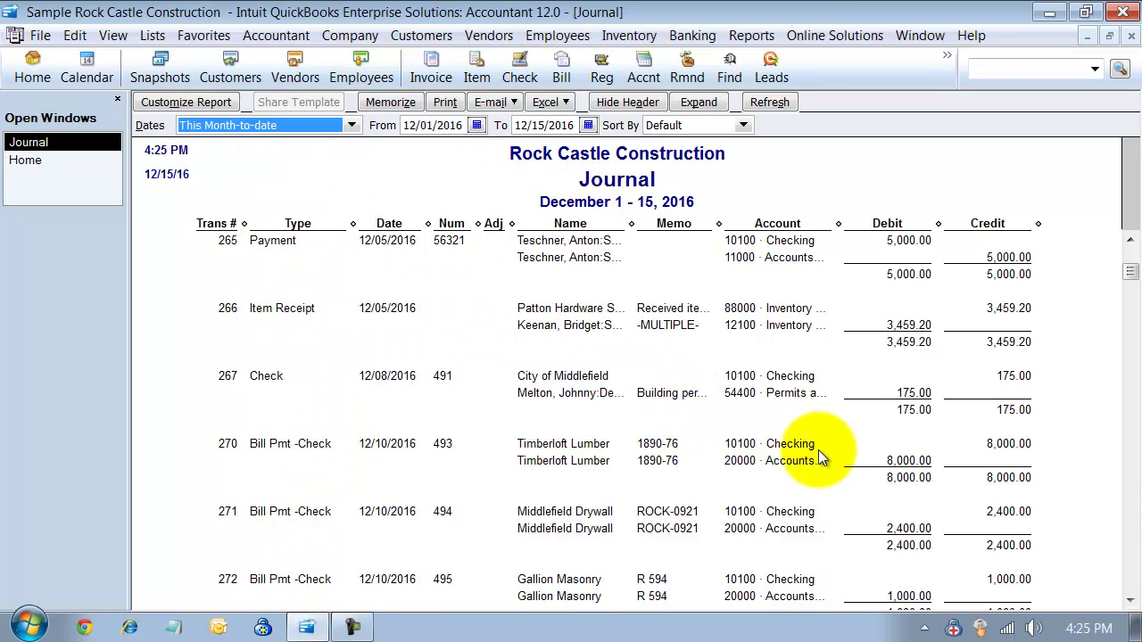
{"action": "left_click", "coordinate": [1131, 34]}
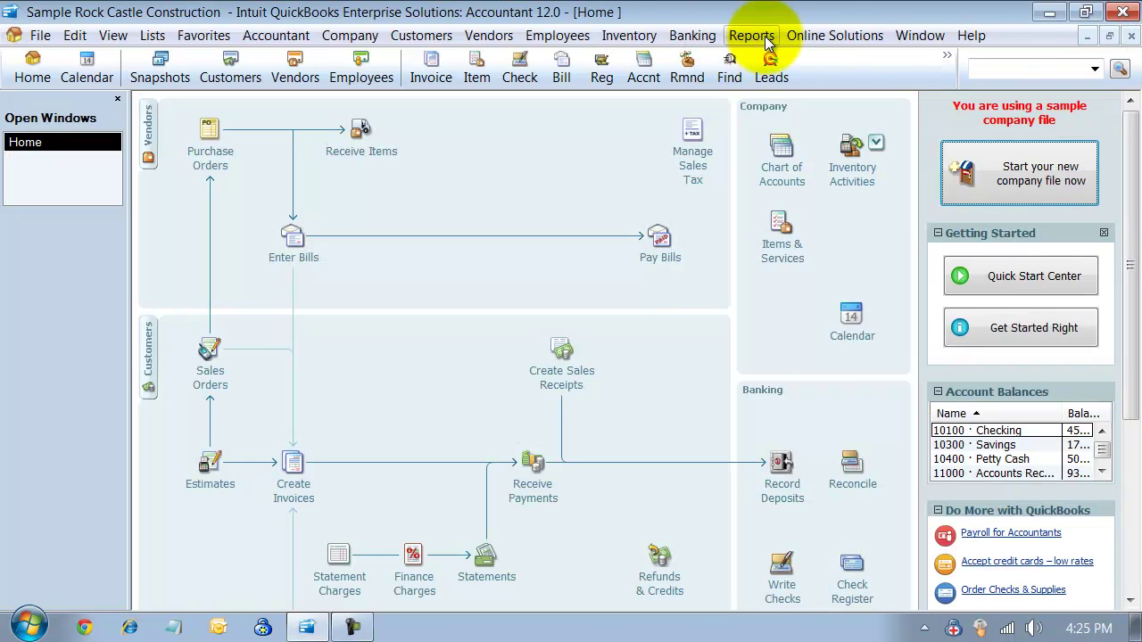
Run the Audit Trail report and review Bill 903-01's prior version dated 10/01/2016
{"action": "left_click", "coordinate": [764, 35]}
{"action": "mouse_move", "coordinate": [808, 408]}
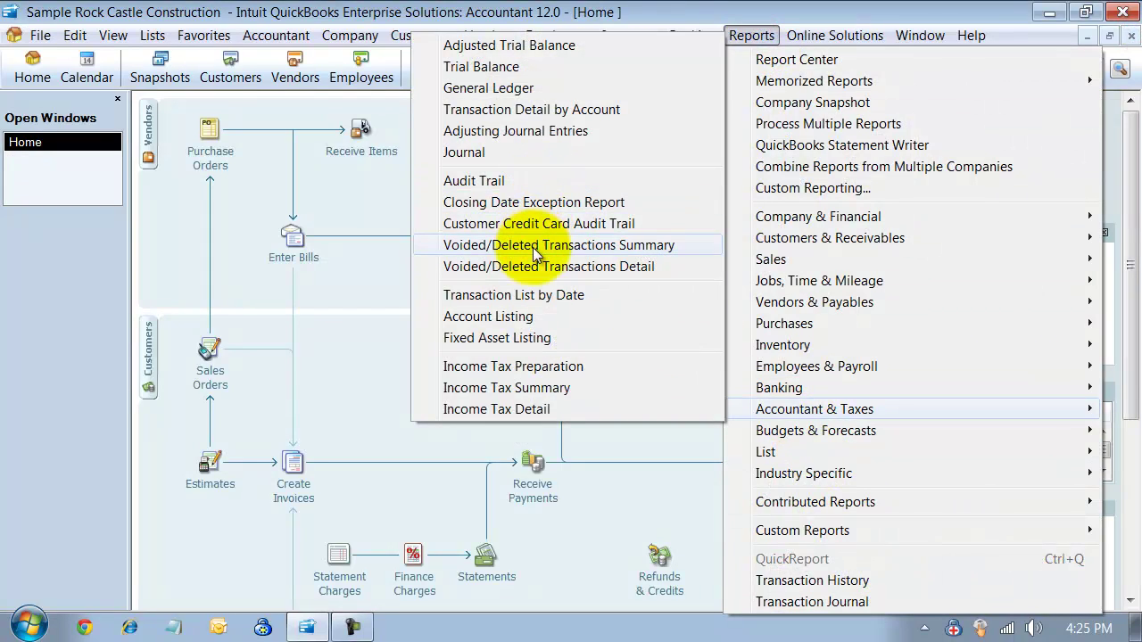
{"action": "left_click", "coordinate": [499, 182]}
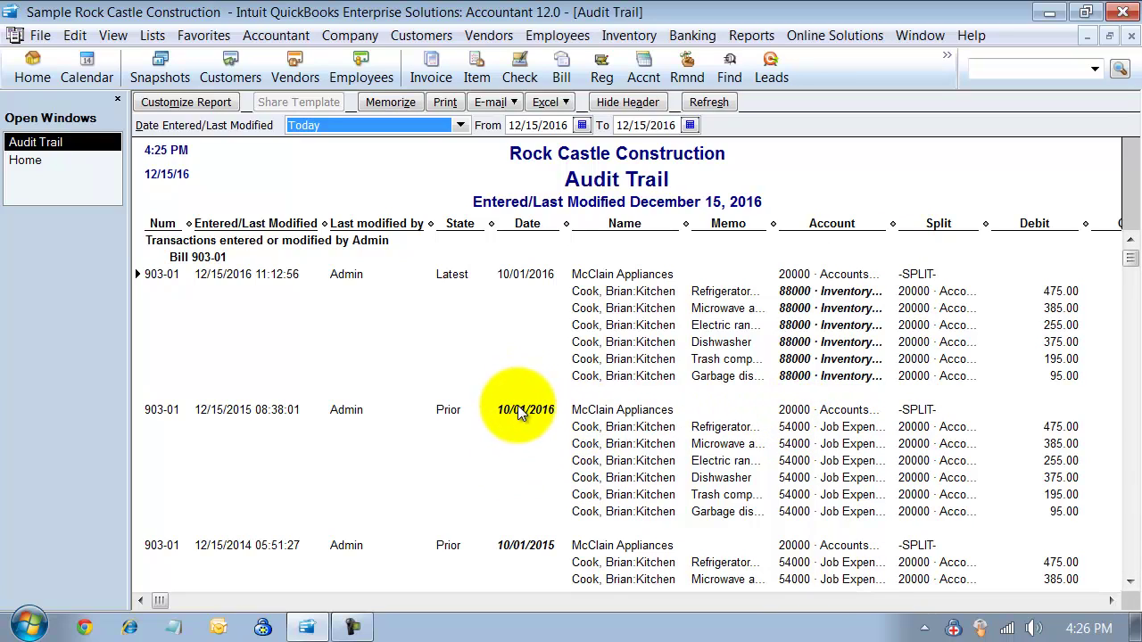
{"action": "left_click", "coordinate": [546, 410]}
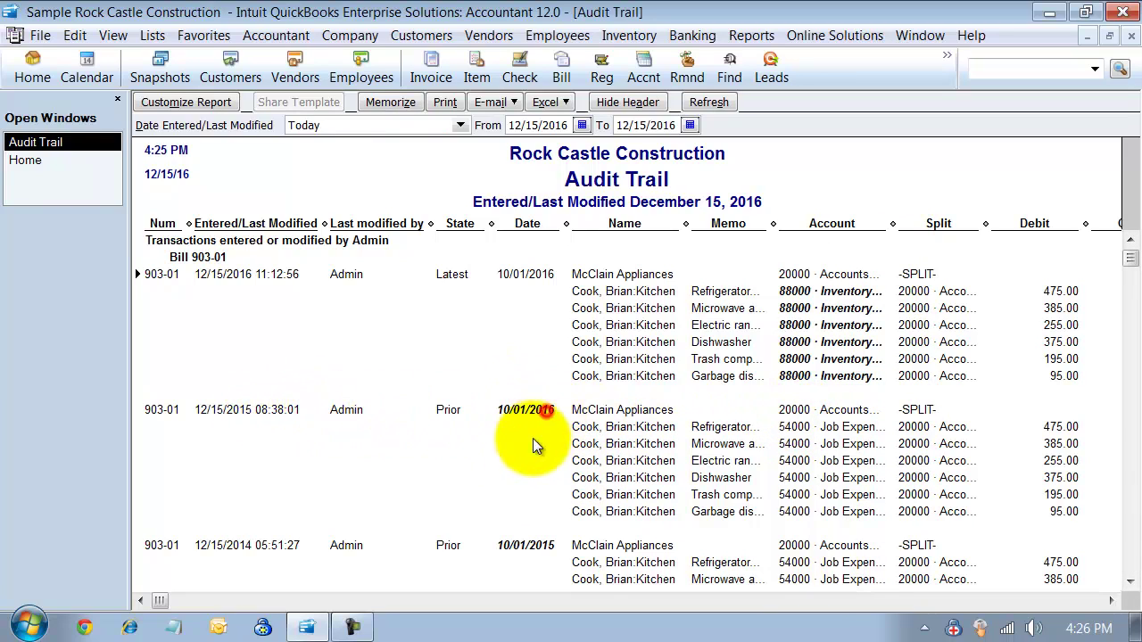
{"action": "scroll", "coordinate": [536, 544], "scroll_direction": "down", "scroll_amount": 2}
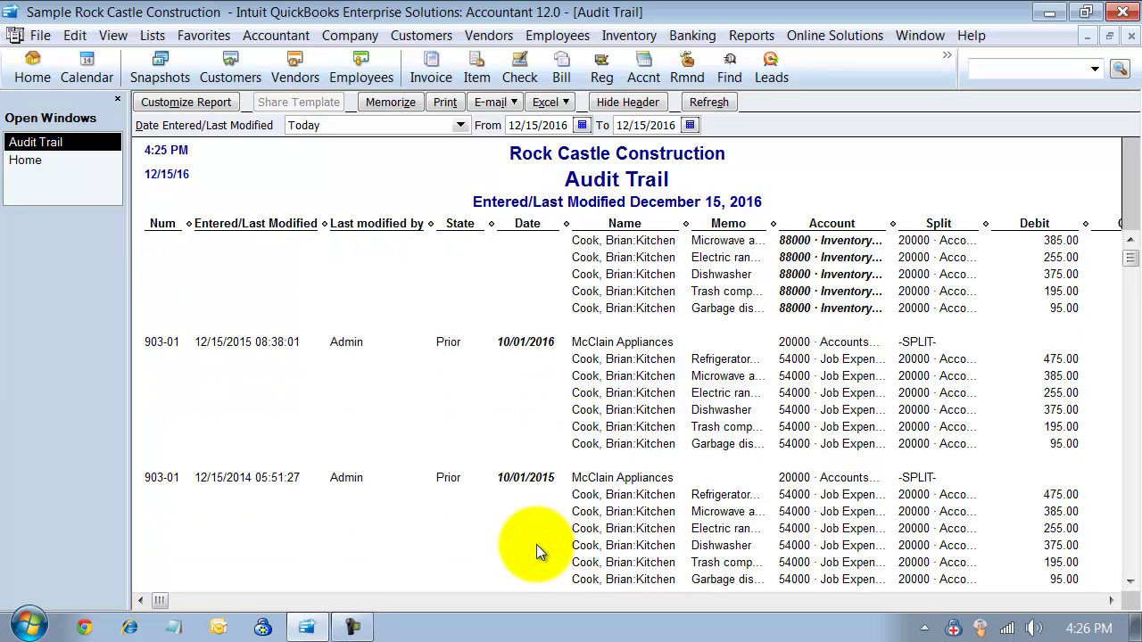
{"action": "scroll", "coordinate": [536, 546], "scroll_direction": "up", "scroll_amount": 2}
{"action": "scroll", "coordinate": [542, 530], "scroll_direction": "down", "scroll_amount": 9}
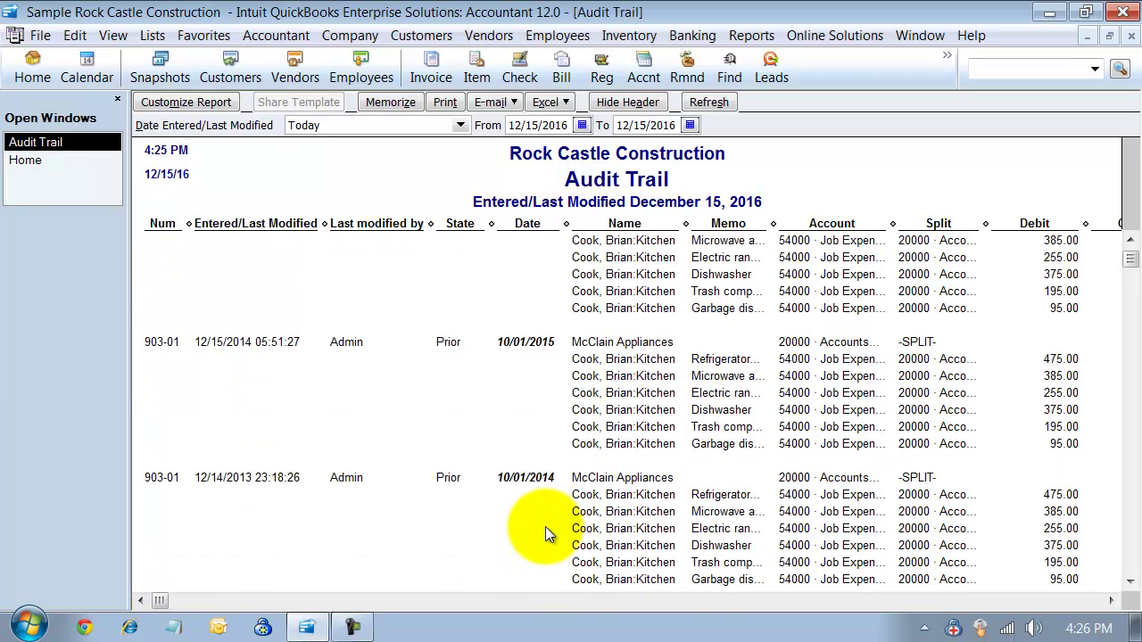
{"action": "scroll", "coordinate": [553, 536], "scroll_direction": "up", "scroll_amount": 9}
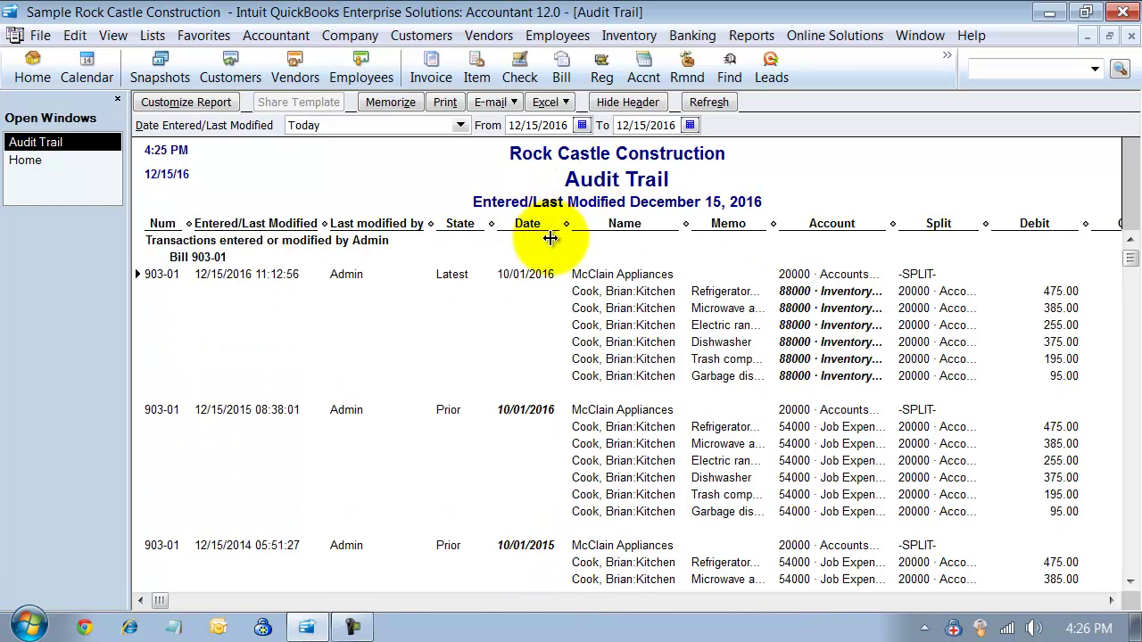
Collapse Date, narrow Last modified by, widen Account, mark an Inventory Offset line, then close the report
{"action": "left_click_drag", "start_coordinate": [564, 223], "coordinate": [493, 242]}
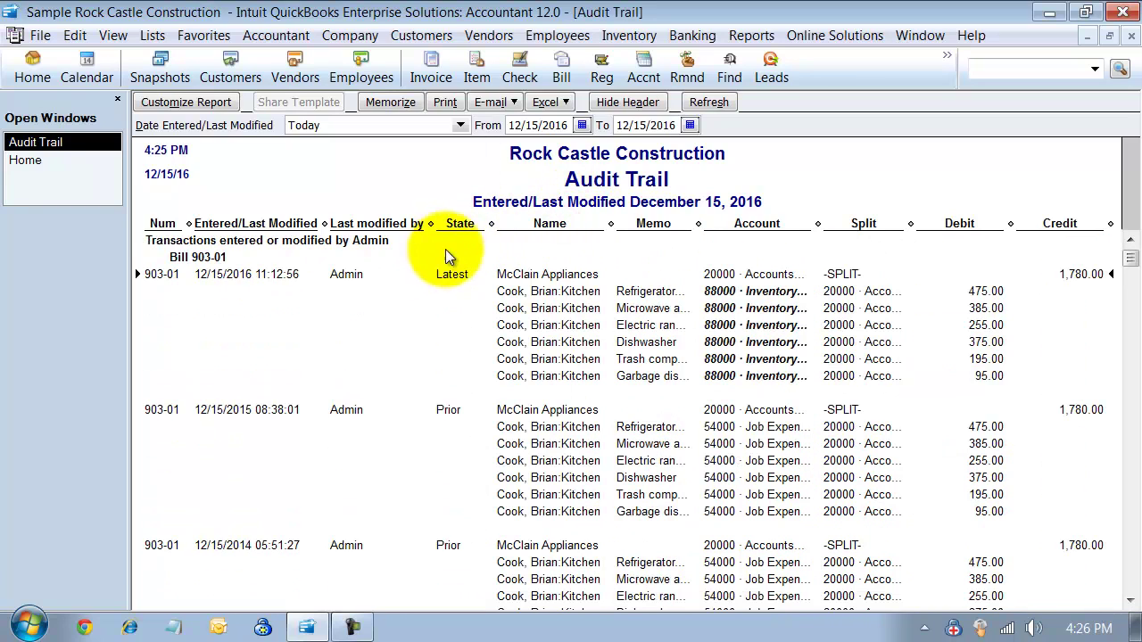
{"action": "left_click_drag", "start_coordinate": [432, 223], "coordinate": [384, 226]}
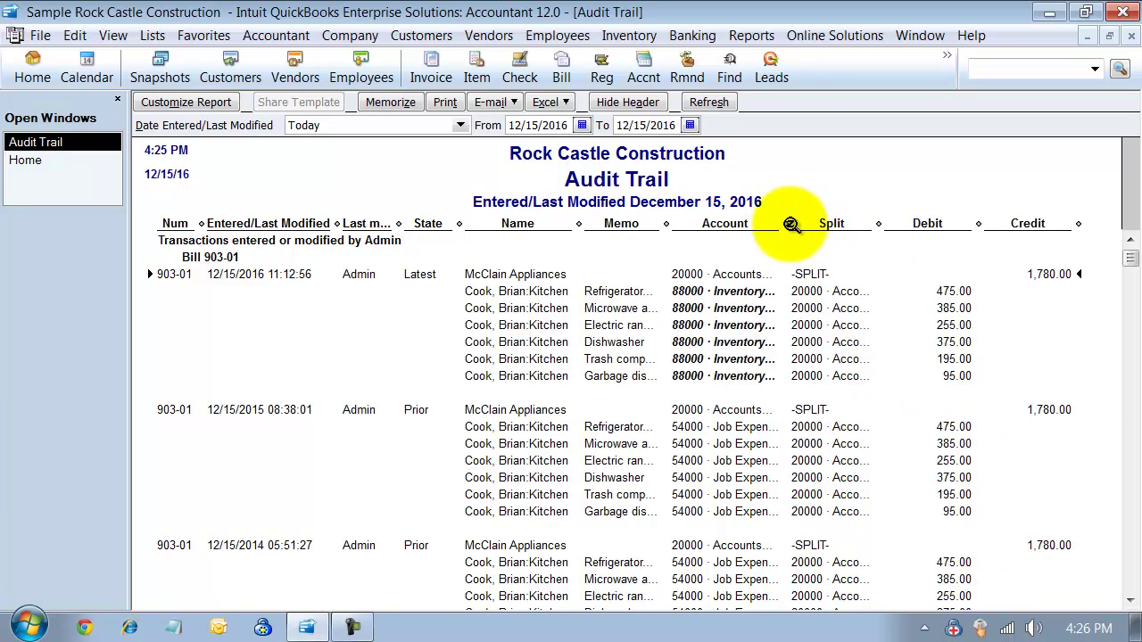
{"action": "left_click_drag", "start_coordinate": [789, 223], "coordinate": [853, 223]}
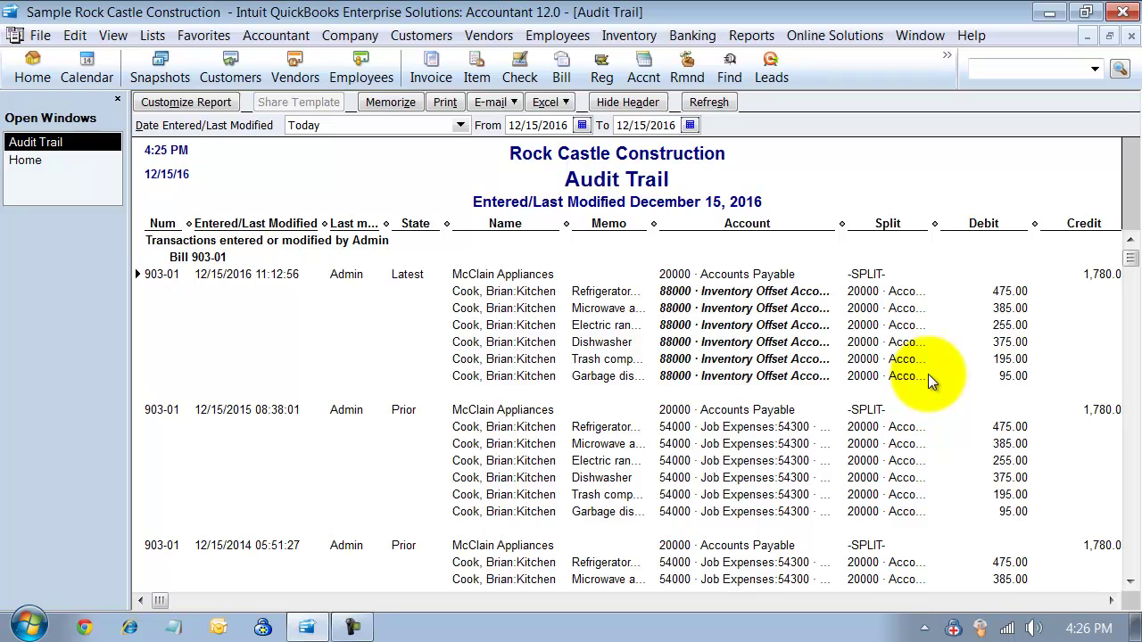
{"action": "left_click", "coordinate": [730, 291]}
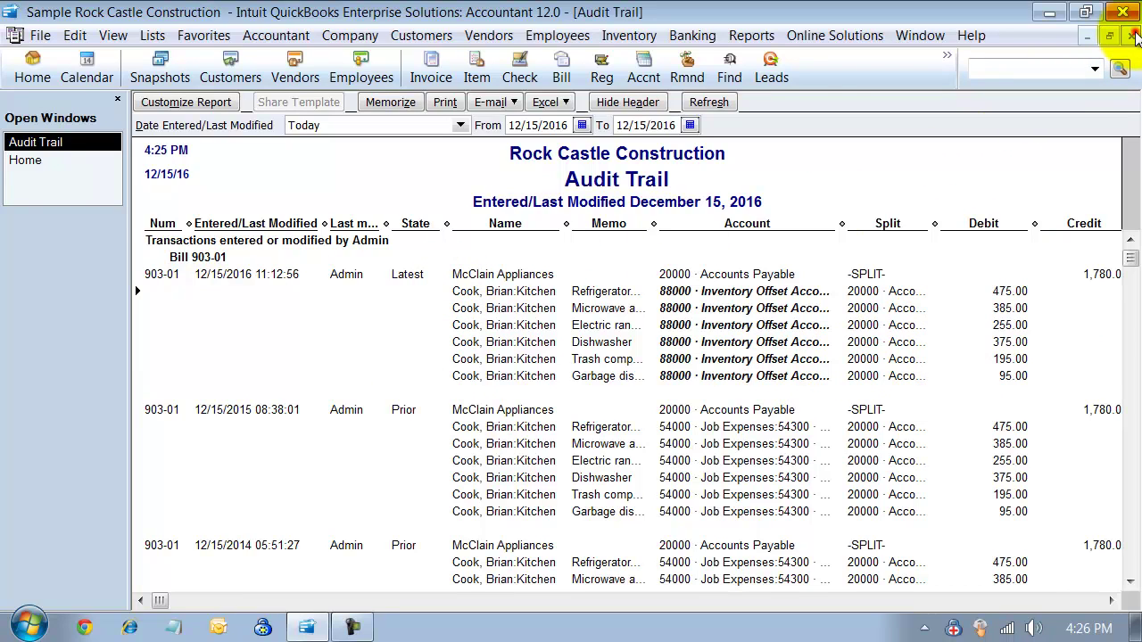
{"action": "left_click", "coordinate": [1131, 36]}
Run the Customer Credit Card Audit Trail report from the Accountant & Taxes reports
{"action": "left_click", "coordinate": [751, 35]}
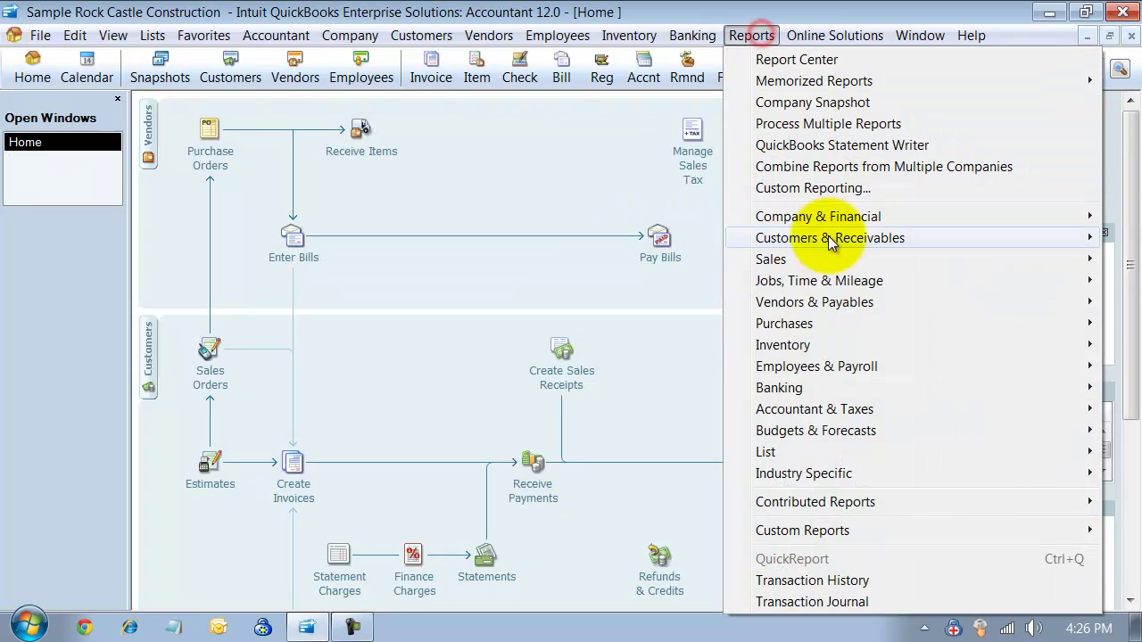
{"action": "mouse_move", "coordinate": [816, 408]}
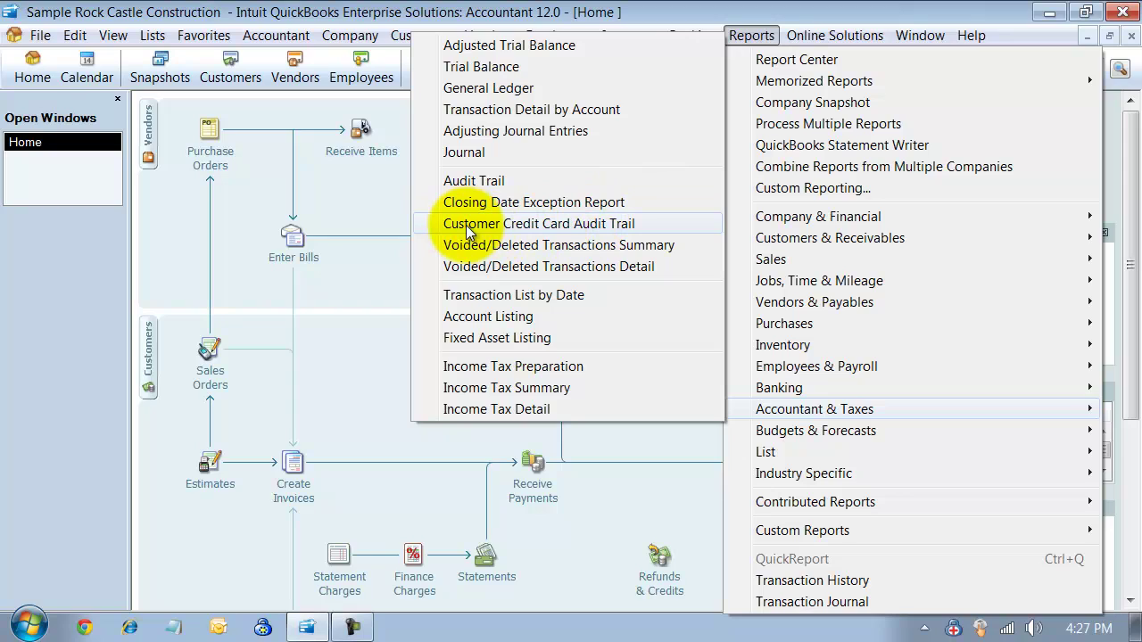
{"action": "left_click", "coordinate": [466, 224]}
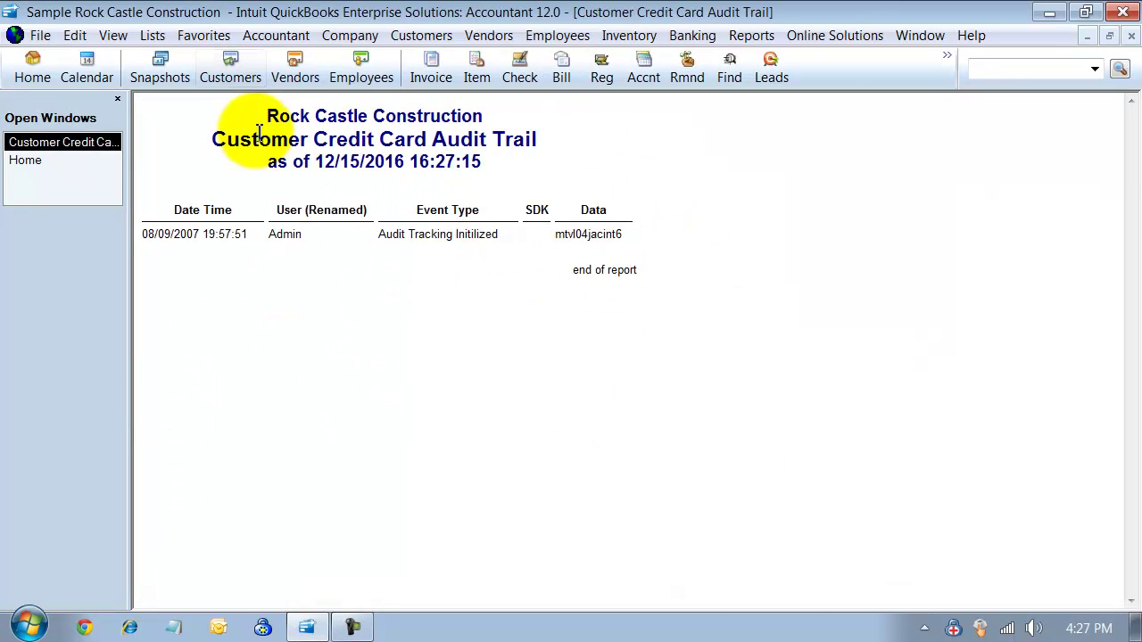
Close the audit trail and open the Voided/Deleted Transactions Summary with the All date range
{"action": "left_click", "coordinate": [1130, 37]}
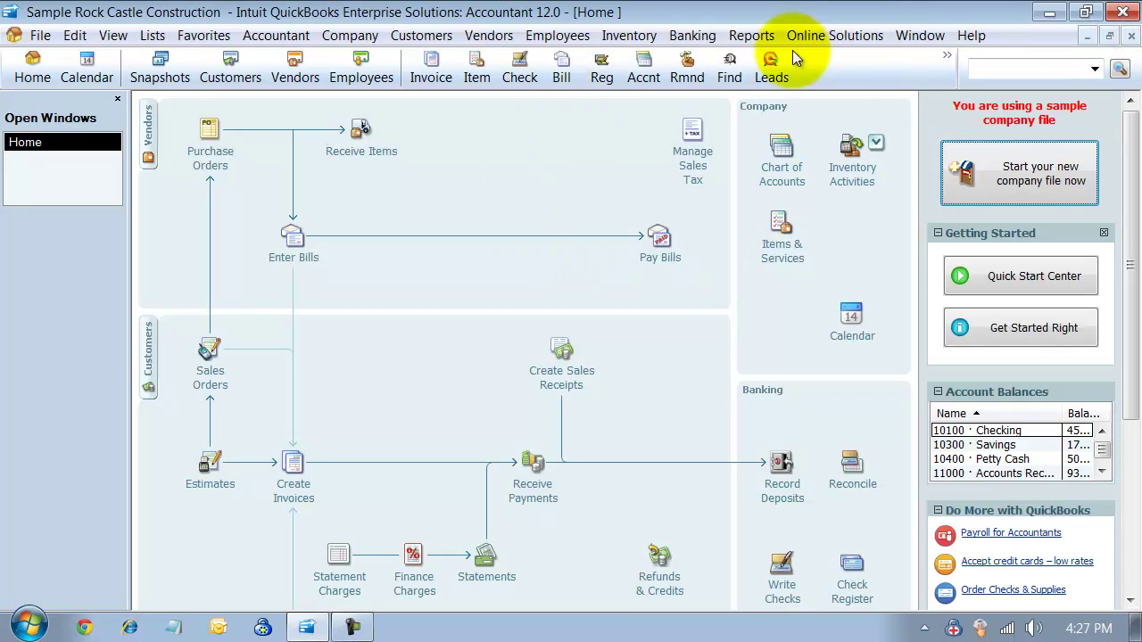
{"action": "left_click", "coordinate": [746, 35]}
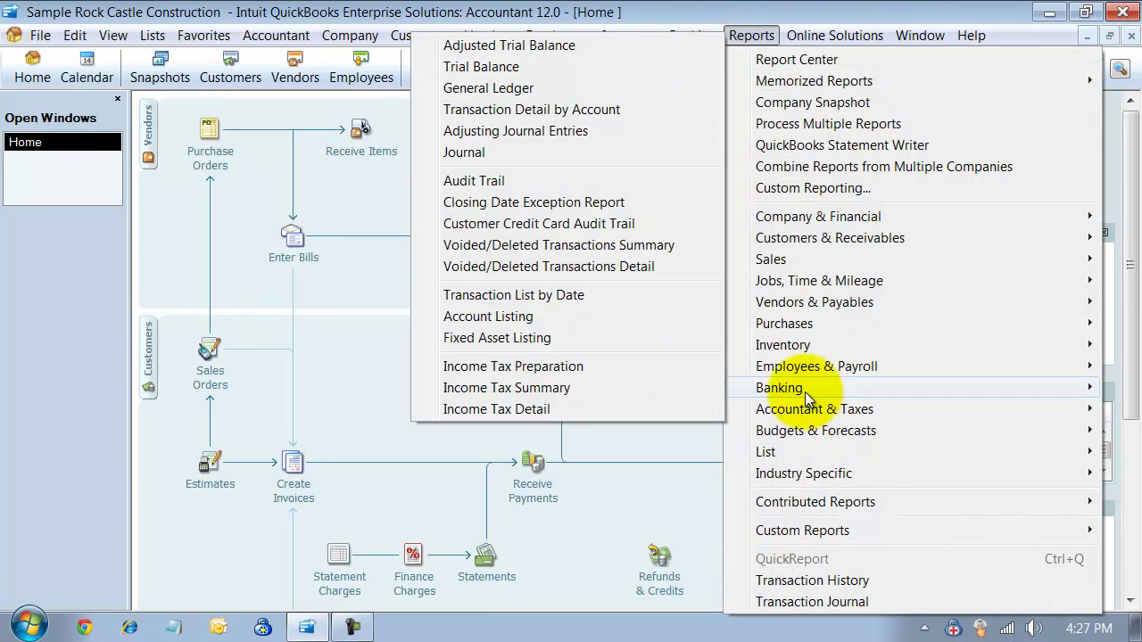
{"action": "mouse_move", "coordinate": [803, 410]}
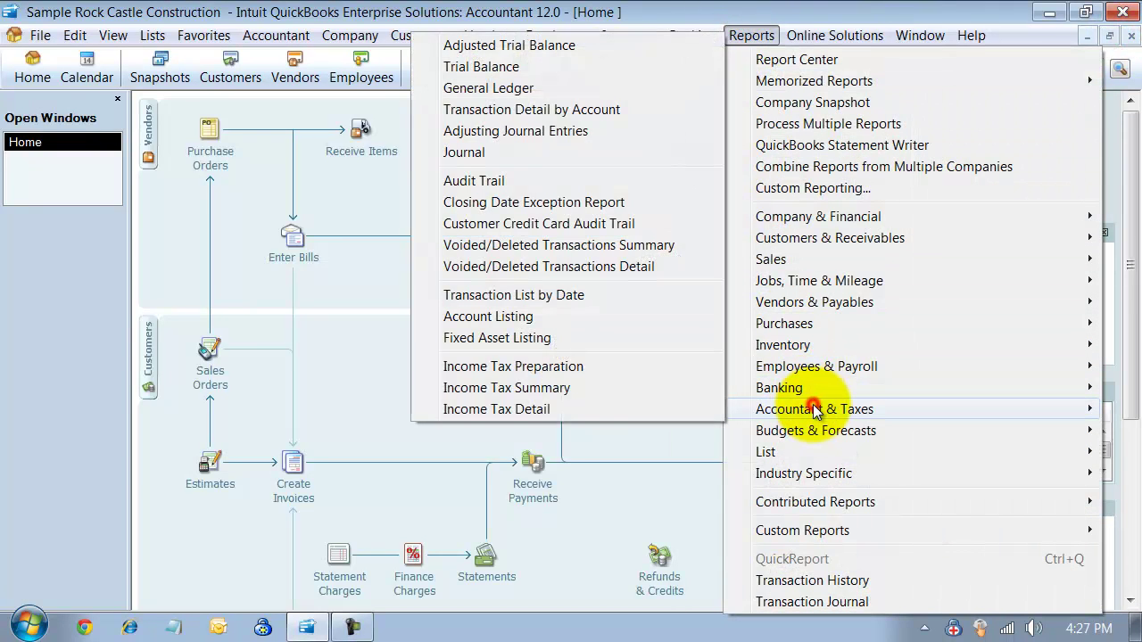
{"action": "left_click", "coordinate": [546, 245]}
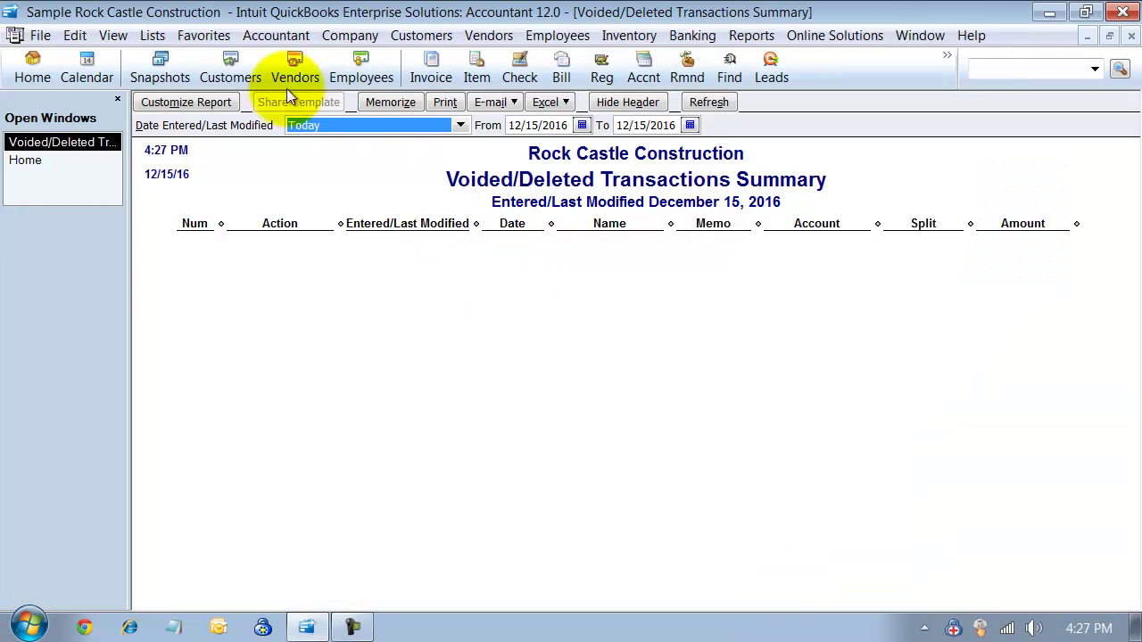
{"action": "key", "text": "Delete"}
{"action": "left_click", "coordinate": [428, 277]}
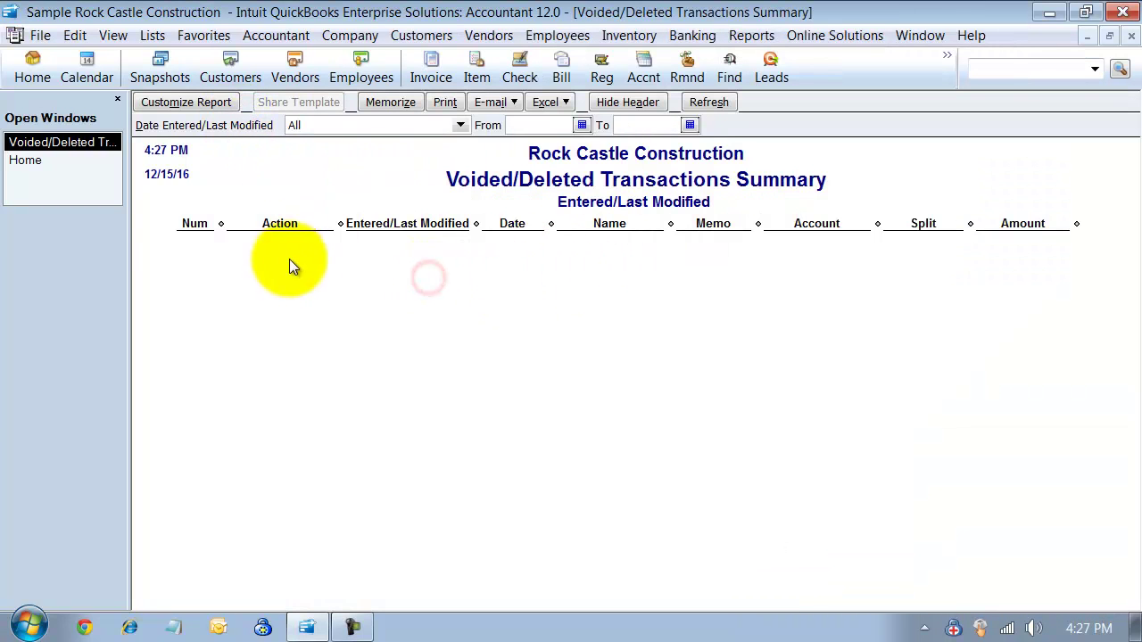
Delete the previous Thomas Kitchen & Bath bill, then refresh the Voided/Deleted Transactions Summary
{"action": "left_click", "coordinate": [37, 161]}
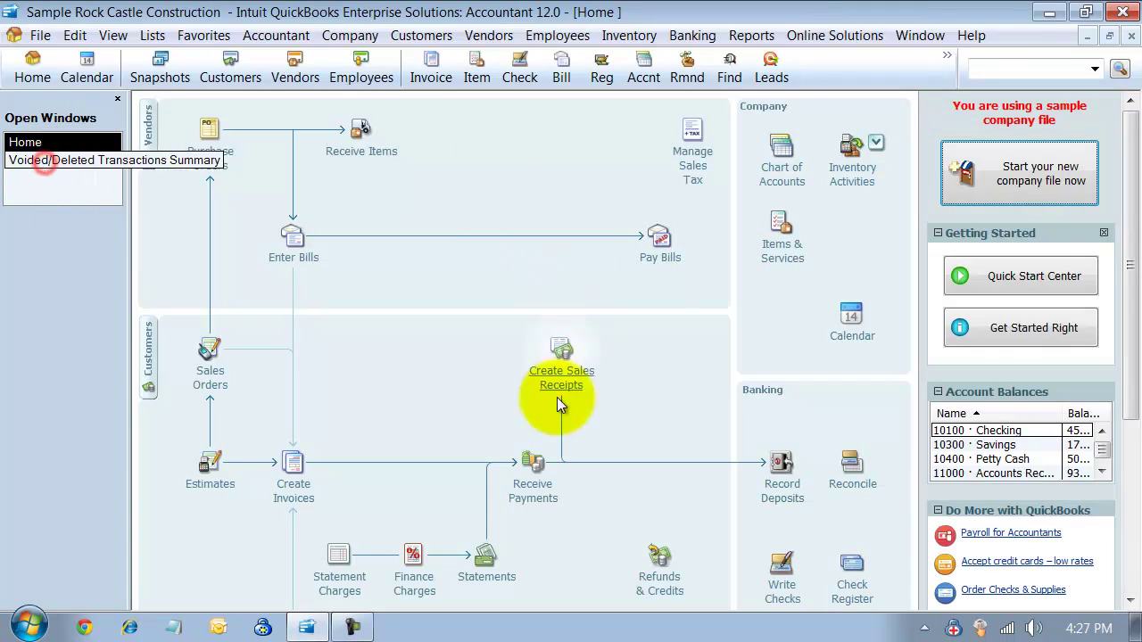
{"action": "left_click", "coordinate": [291, 253]}
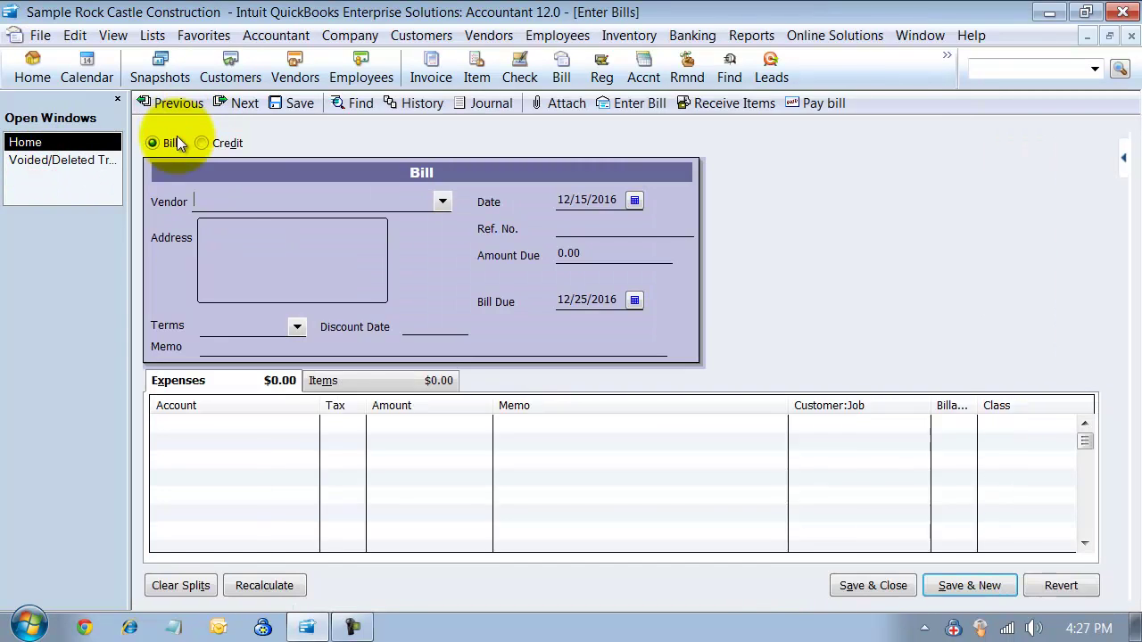
{"action": "left_click", "coordinate": [165, 109]}
{"action": "key", "text": "ctrl+d"}
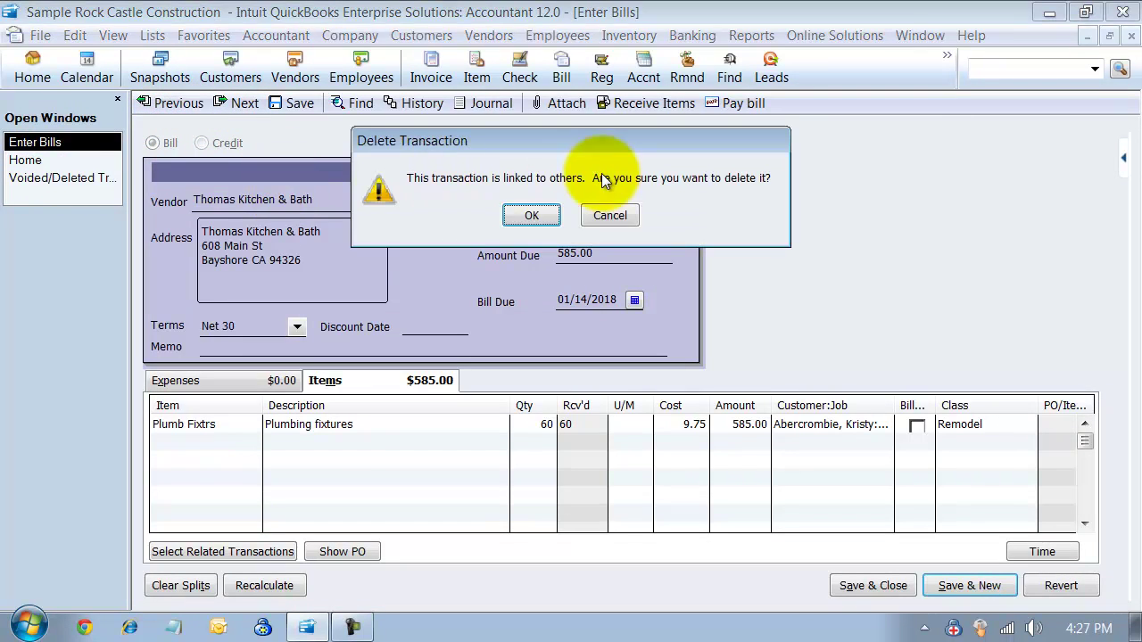
{"action": "left_click", "coordinate": [529, 214]}
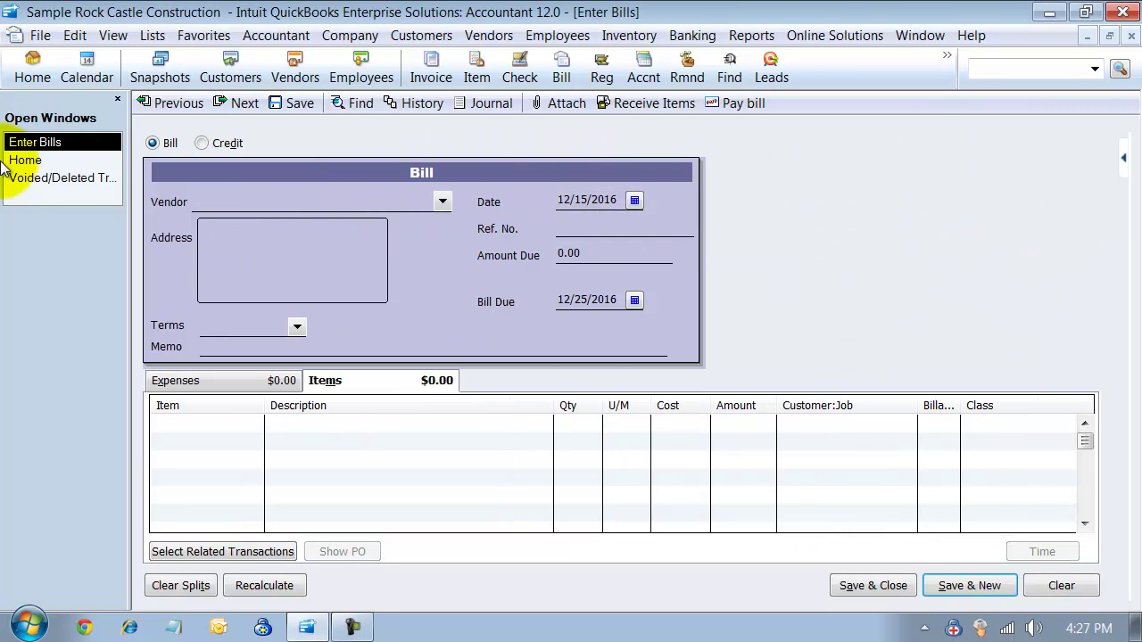
{"action": "left_click", "coordinate": [22, 175]}
{"action": "left_click", "coordinate": [709, 102]}
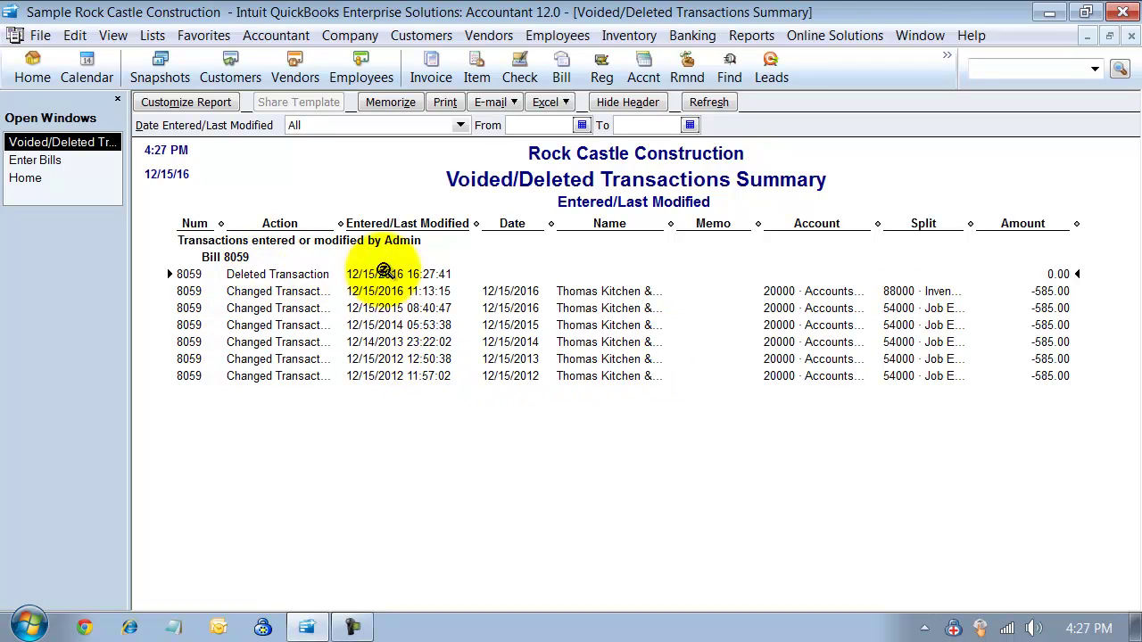
Drag the Name and Split column dividers right to show full vendor and account names
{"action": "left_click_drag", "start_coordinate": [672, 219], "coordinate": [701, 223]}
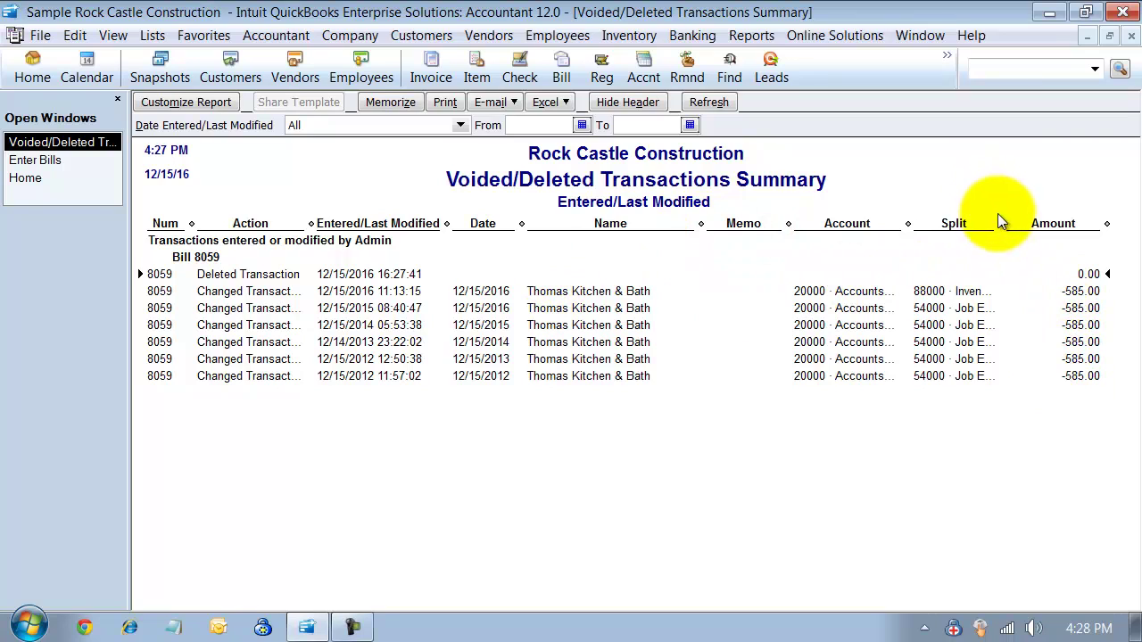
{"action": "left_click_drag", "start_coordinate": [1000, 222], "coordinate": [1065, 220]}
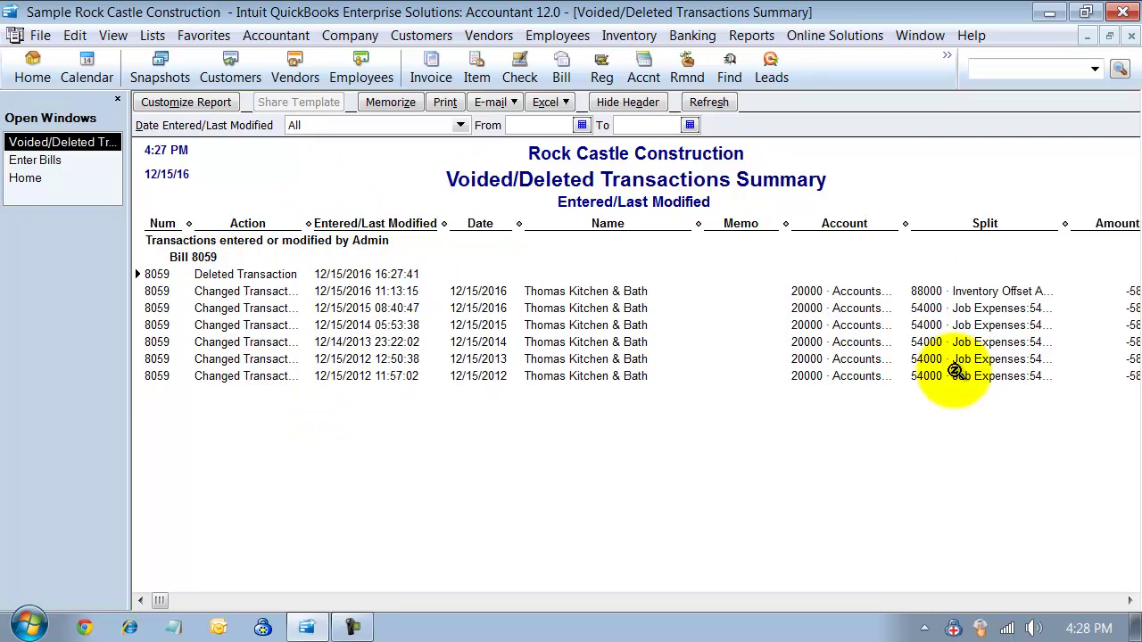
Enable the Last modified by column in Customize Report's Display settings
{"action": "left_click", "coordinate": [184, 101]}
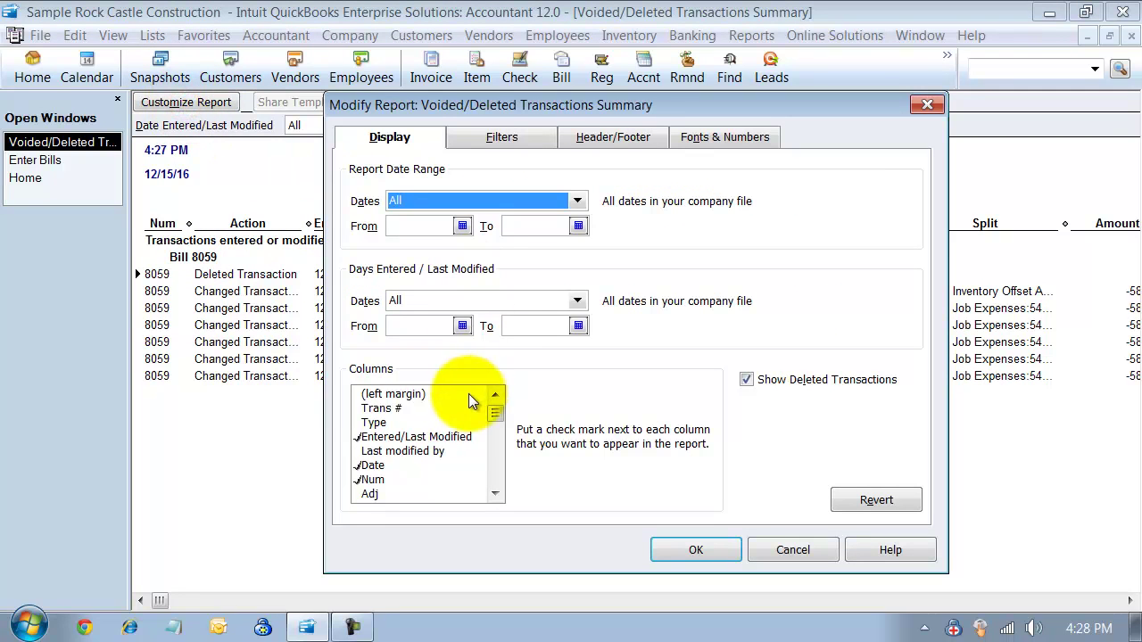
{"action": "left_click", "coordinate": [387, 454]}
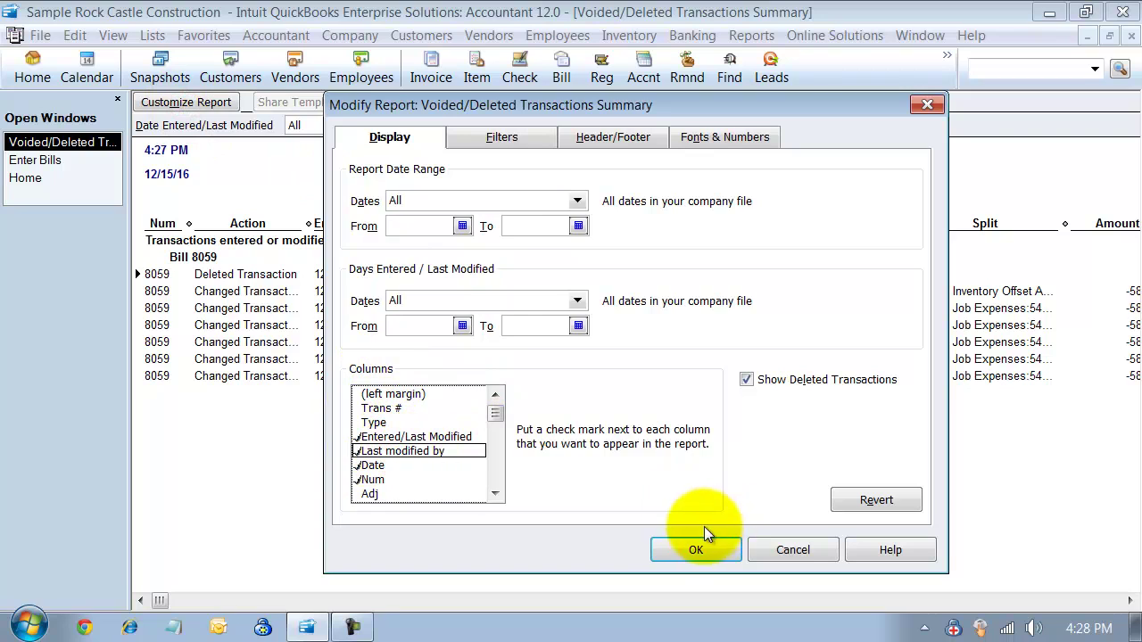
{"action": "left_click", "coordinate": [692, 550]}
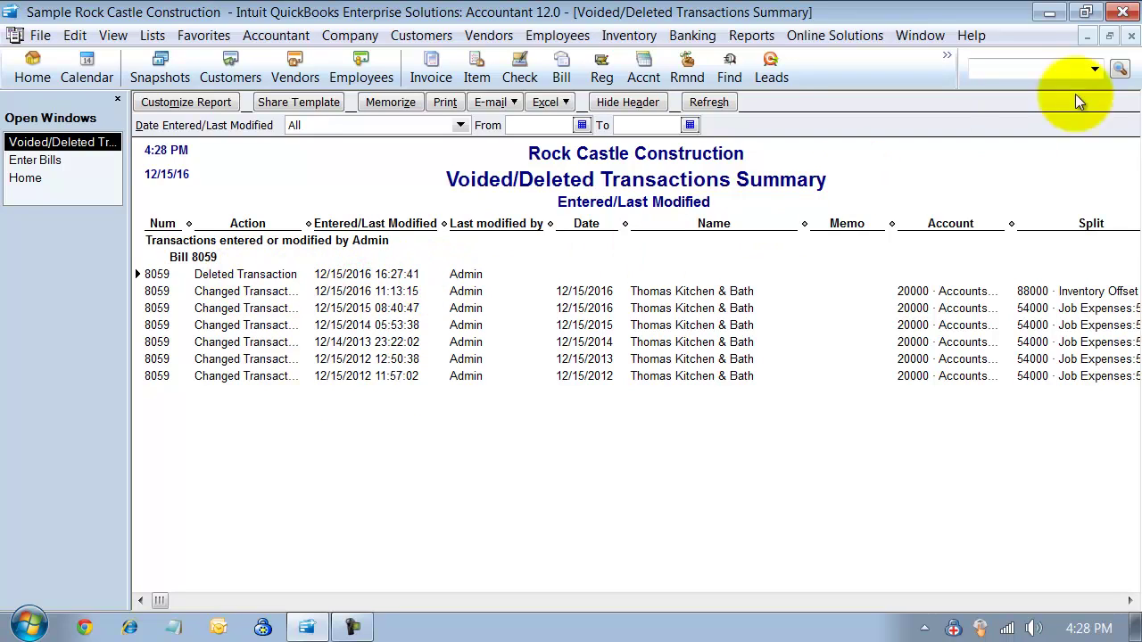
Close the Voided/Deleted report and the empty bill form, then show the Accountant & Taxes reports submenu
{"action": "left_click", "coordinate": [1131, 36]}
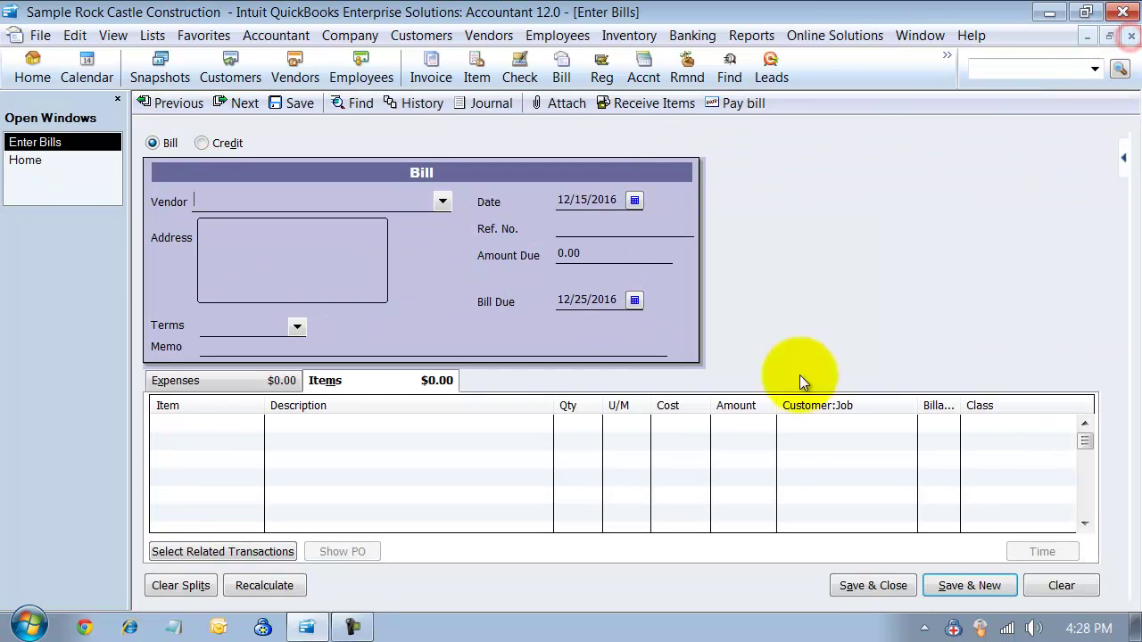
{"action": "left_click", "coordinate": [1130, 36]}
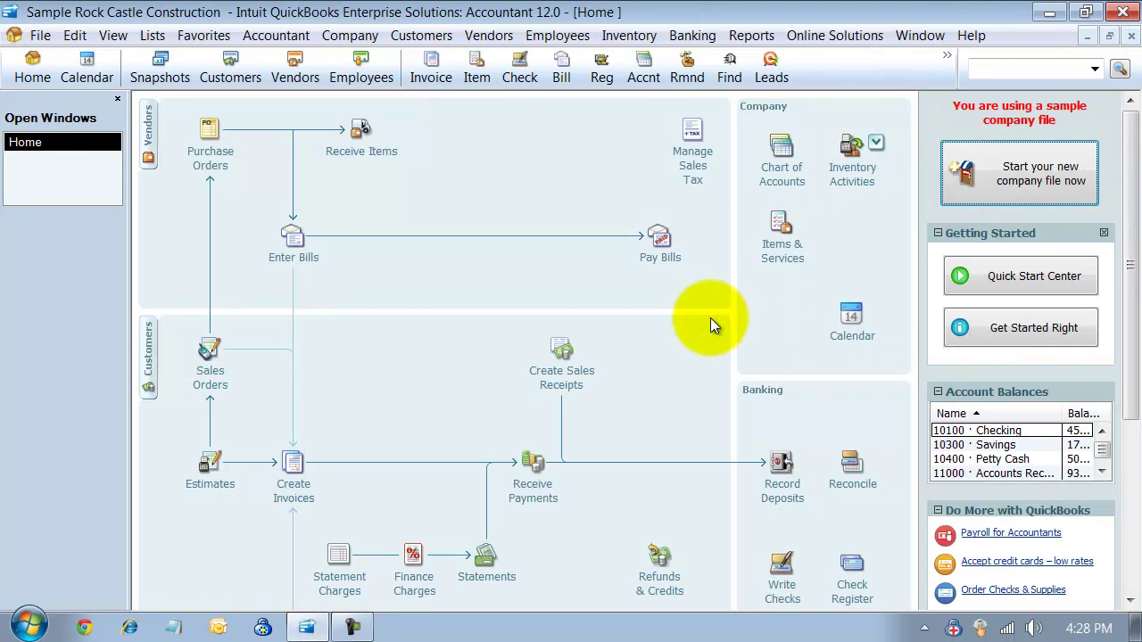
{"action": "left_click", "coordinate": [769, 33]}
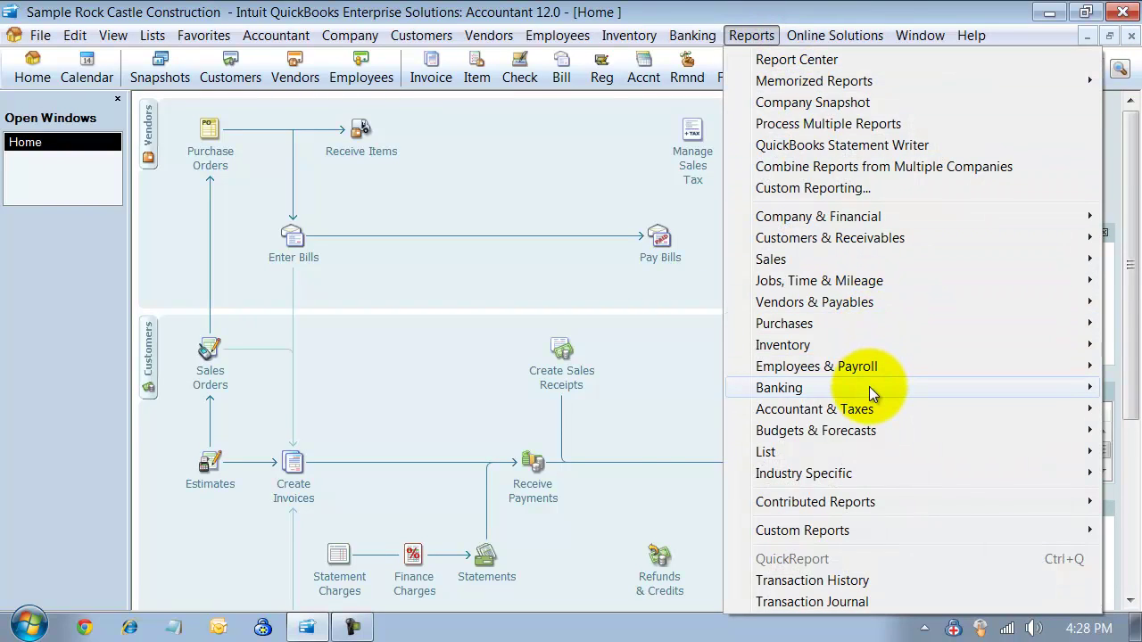
{"action": "mouse_move", "coordinate": [870, 393]}
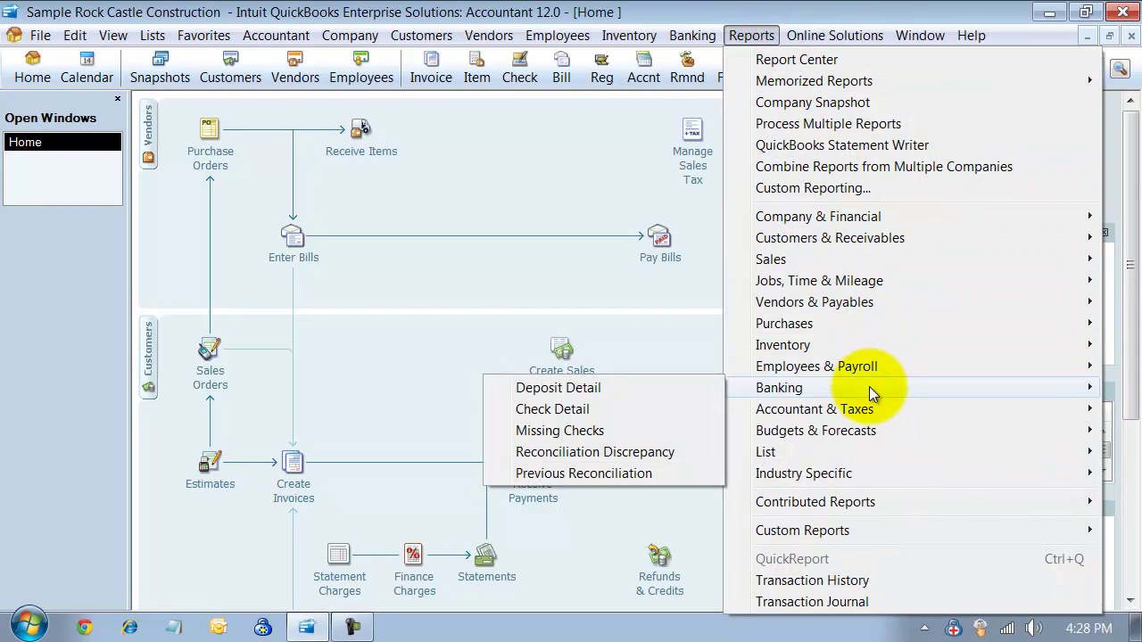
{"action": "mouse_move", "coordinate": [878, 417]}
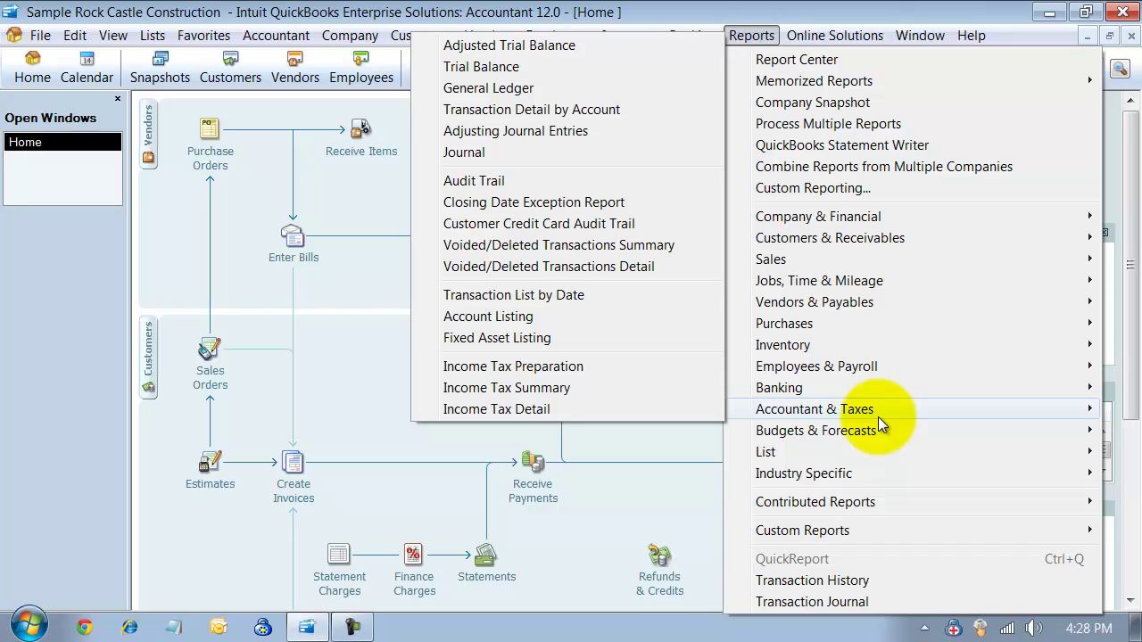